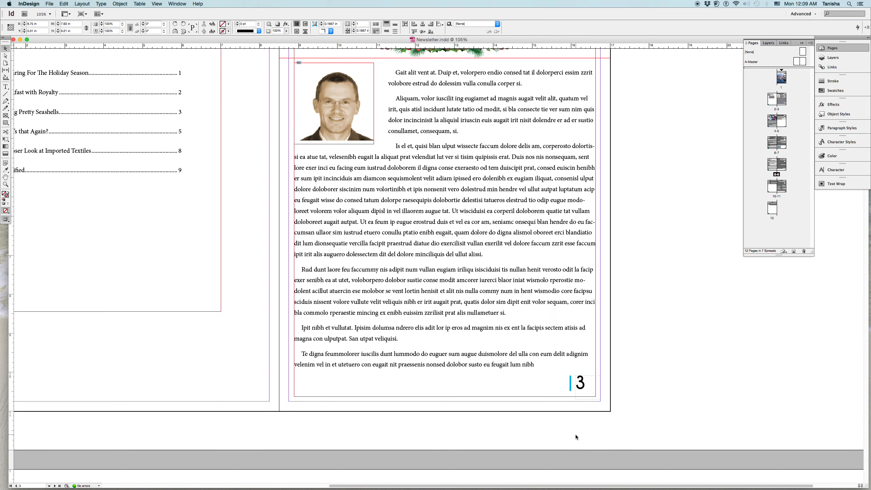
- Turn off both document page shuffling and selected spread shuffling for the spread with pages 2-3
left_click_drag(562, 481, 481, 482)
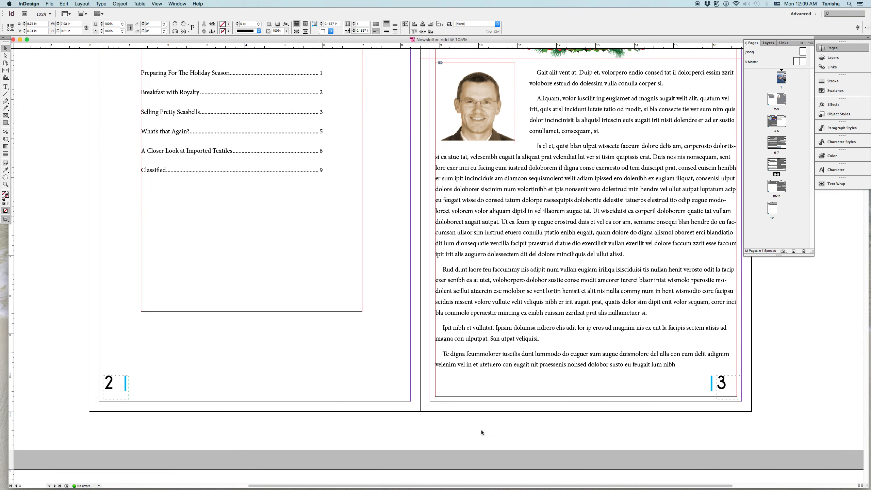
scroll(499, 401, "down", 1)
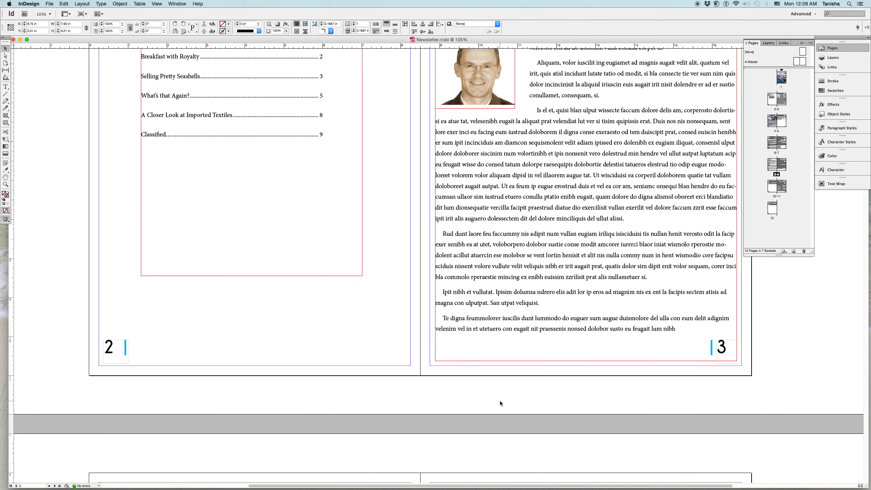
scroll(499, 403, "up", 2)
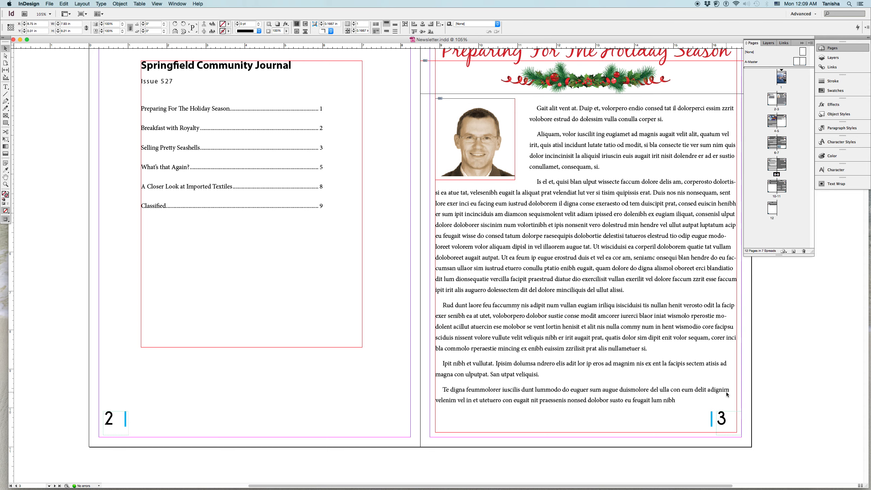
scroll(725, 393, "up", 2)
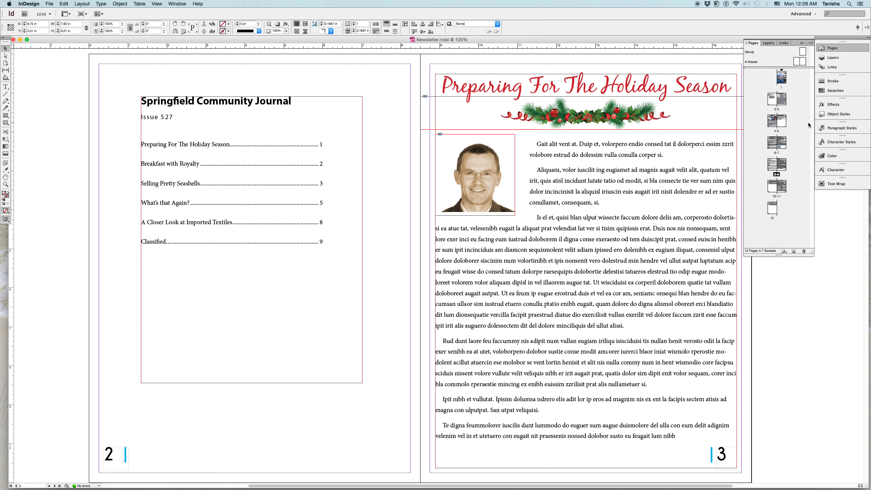
left_click(781, 104)
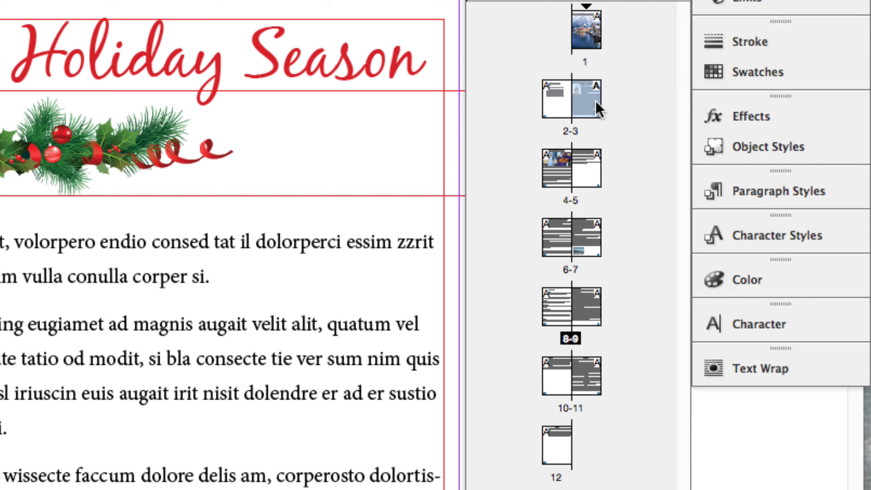
right_click(782, 100)
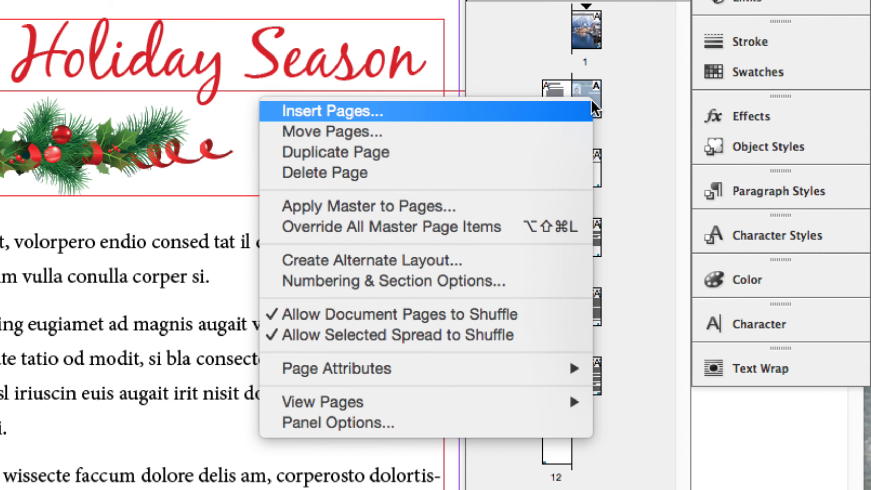
left_click(640, 109)
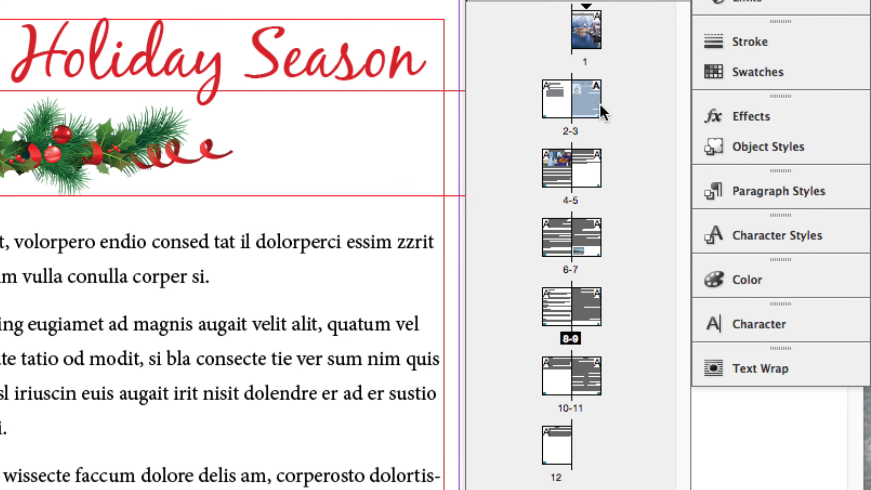
right_click(586, 100)
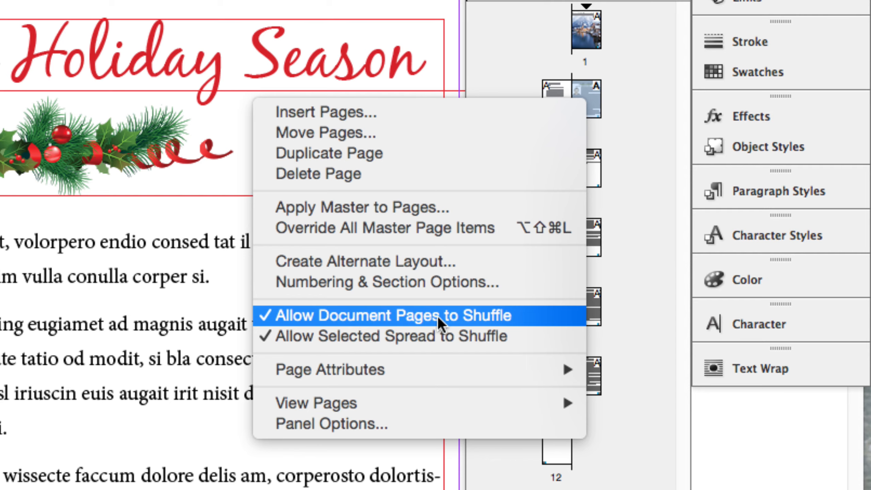
left_click(327, 318)
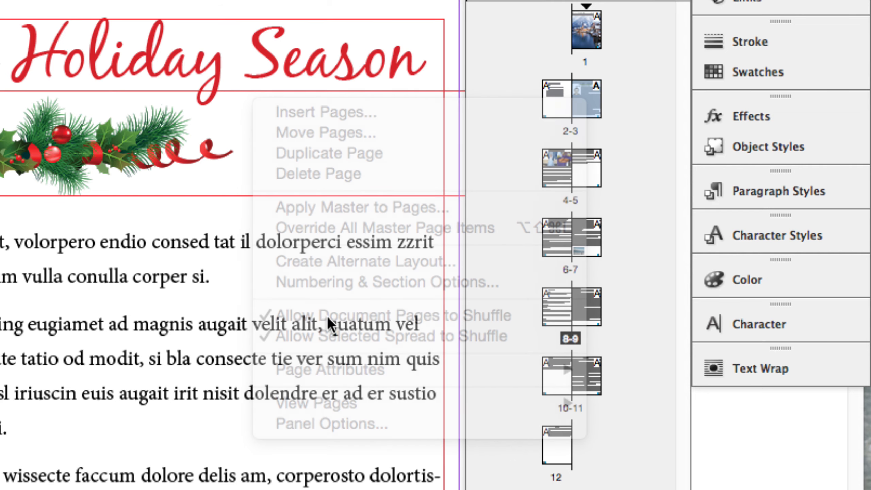
right_click(598, 113)
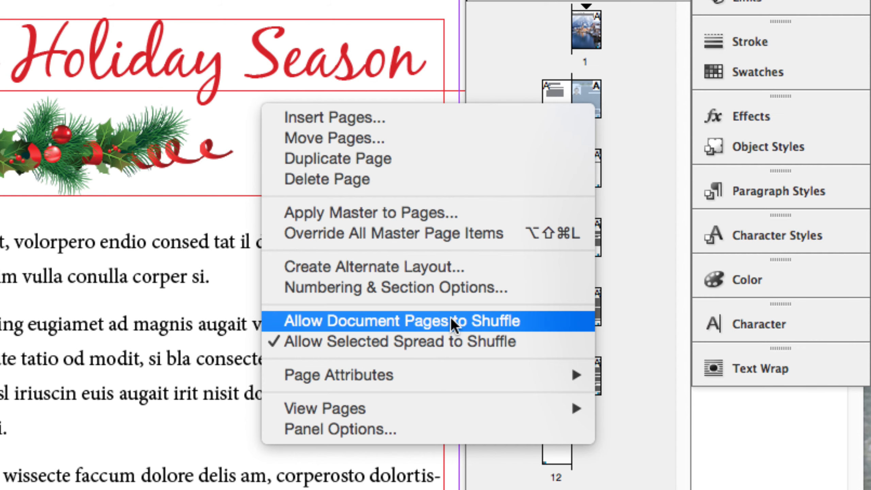
left_click(367, 341)
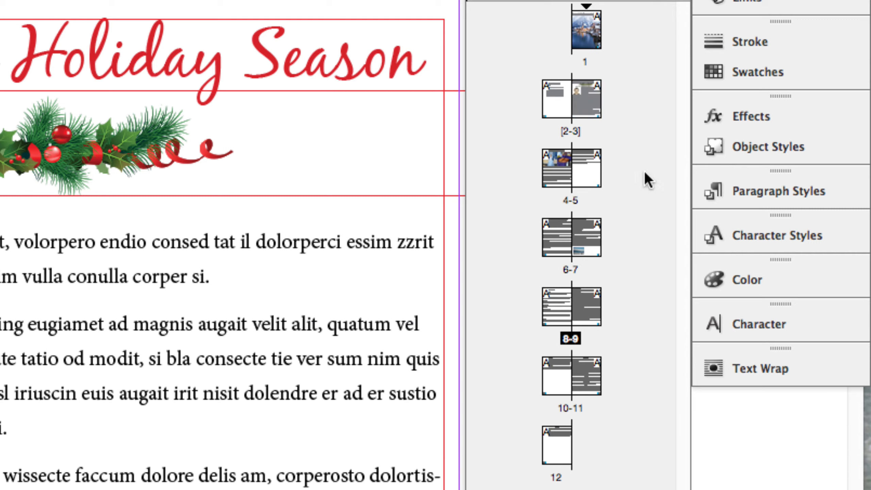
- Start a new section at the Preparing For The Holiday Season page with page numbering starting at 1, accepting the duplicate page numbers
right_click(592, 107)
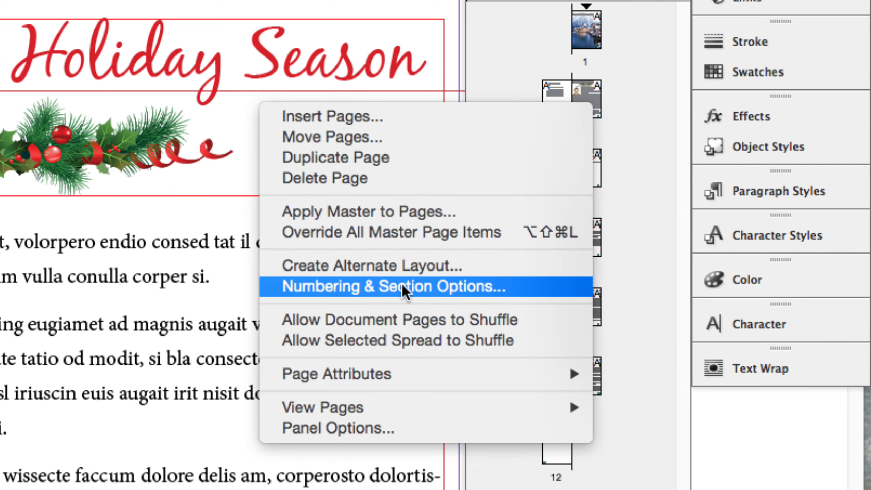
left_click(465, 283)
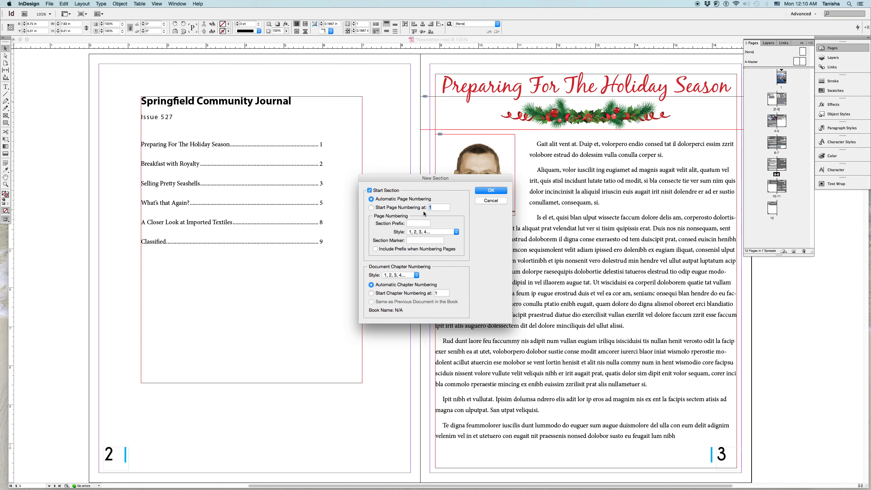
left_click(376, 209)
left_click(490, 190)
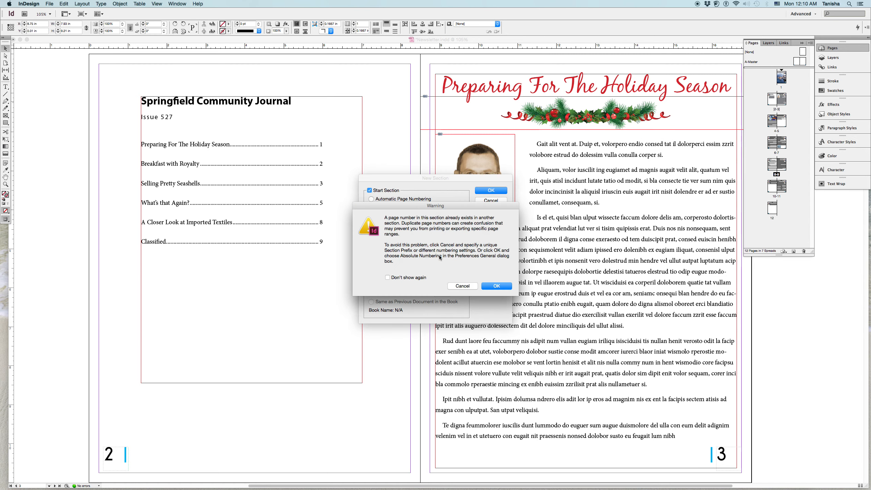
left_click(493, 286)
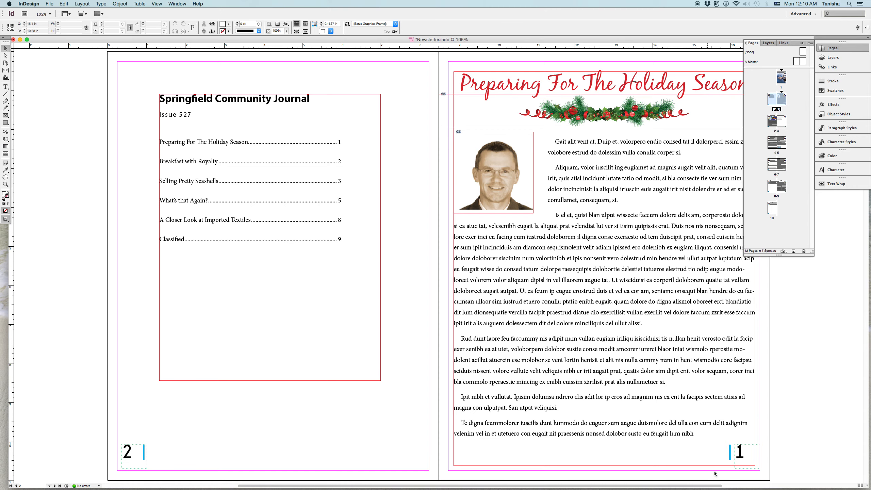
- Examine the page numbers on the cover, the contents page and the article spreads following the new section start
scroll(752, 432, "down", 5)
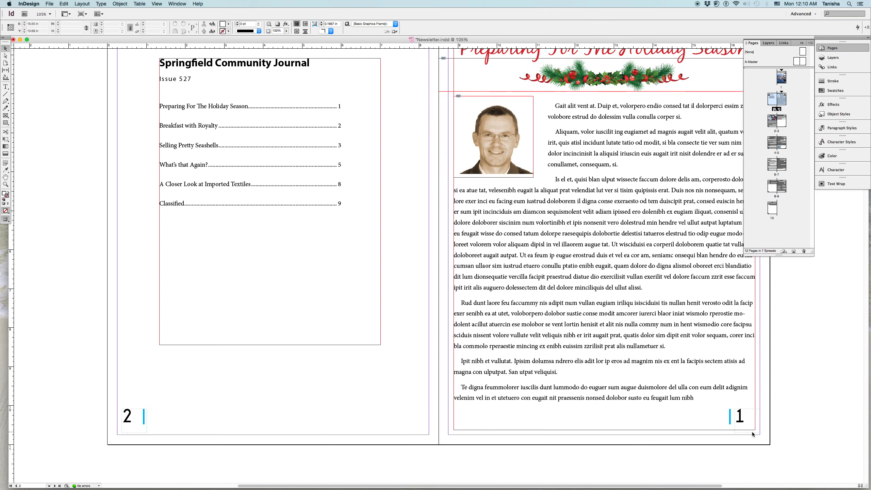
scroll(752, 431, "down", 17)
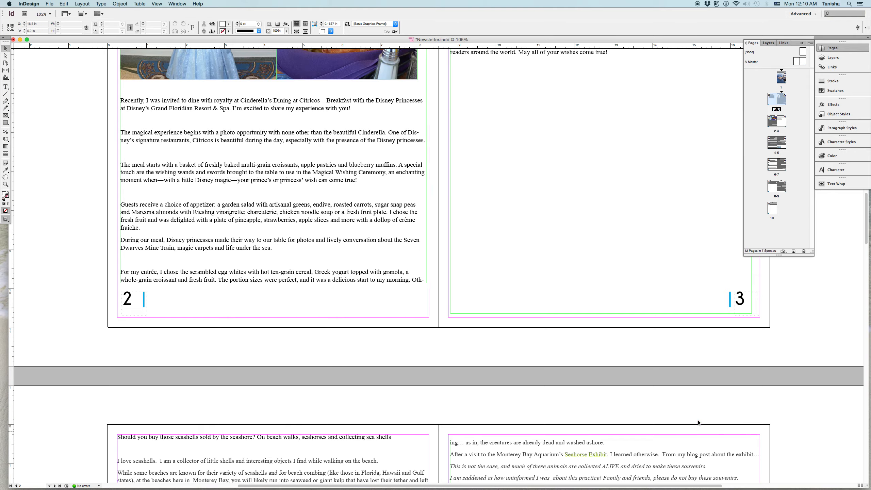
scroll(673, 376, "down", 11)
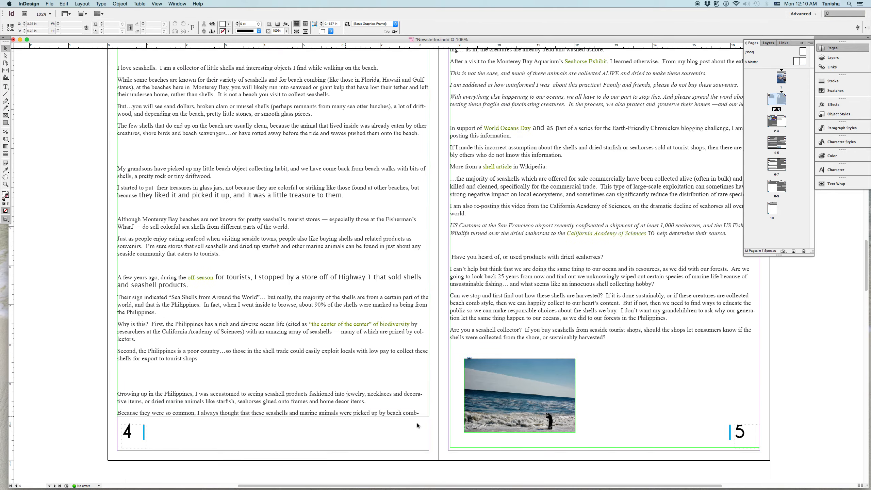
scroll(720, 422, "up", 14)
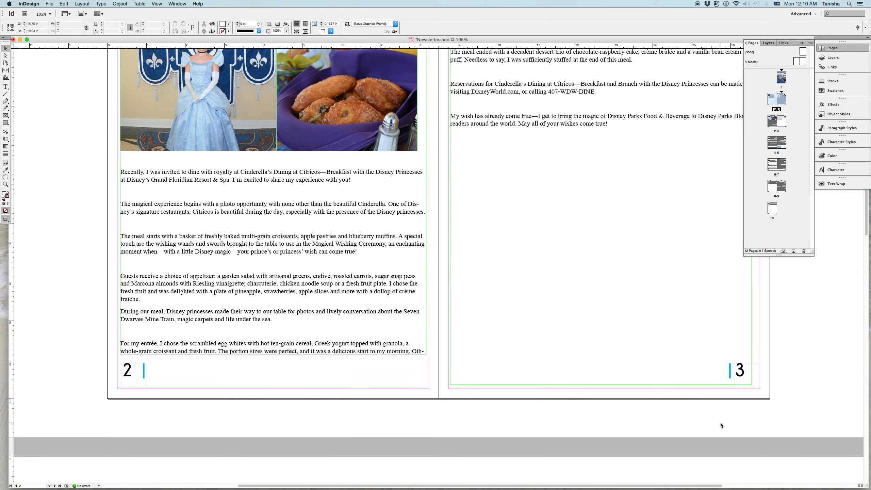
scroll(720, 421, "up", 12)
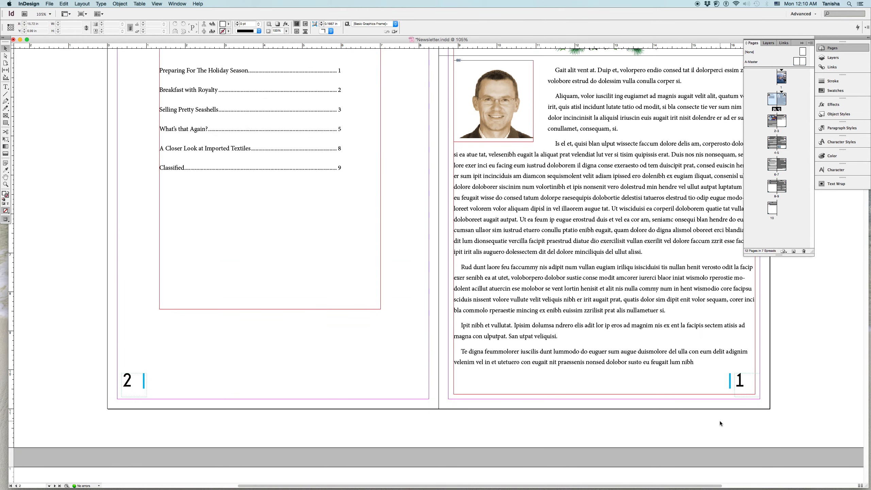
scroll(720, 420, "up", 7)
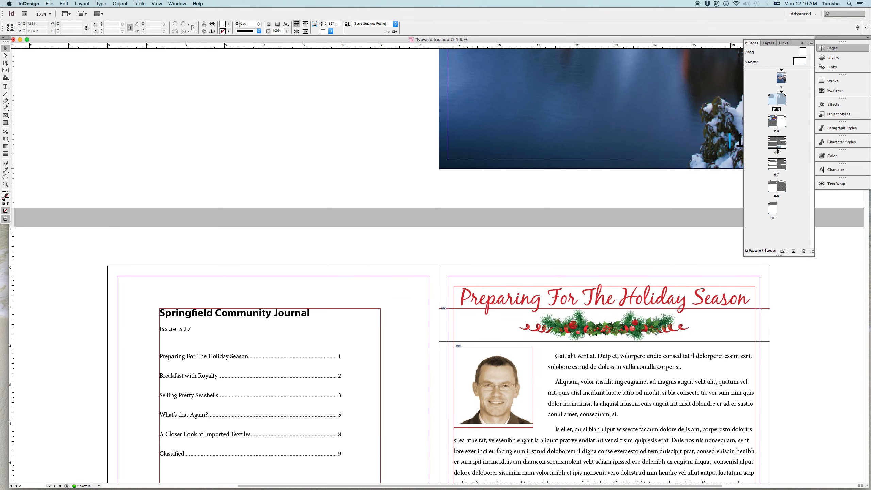
scroll(571, 342, "down", 9)
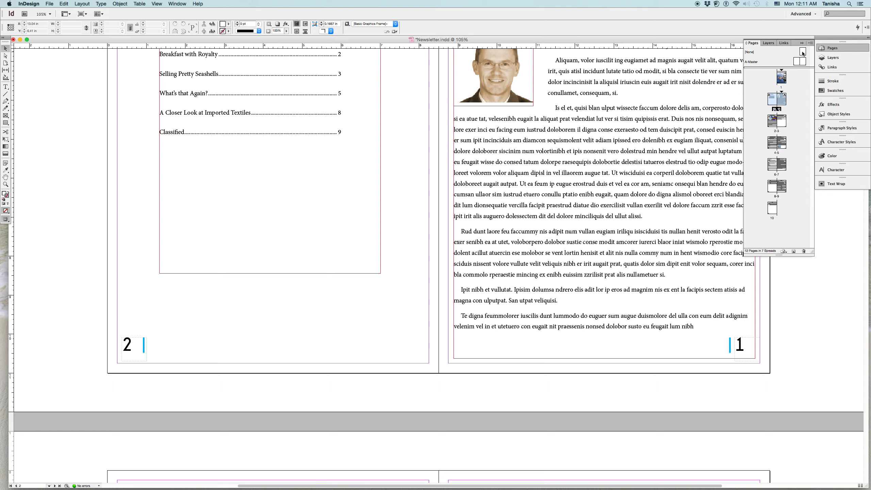
- Apply the [None] master to the cover page and to the contents page so they carry no page number
left_click_drag(802, 51, 782, 79)
left_click_drag(802, 51, 770, 98)
left_click(64, 3)
left_click(67, 16)
left_click_drag(802, 51, 772, 100)
left_click_drag(775, 97, 775, 97)
- Open the A-Master spread for editing
double_click(794, 64)
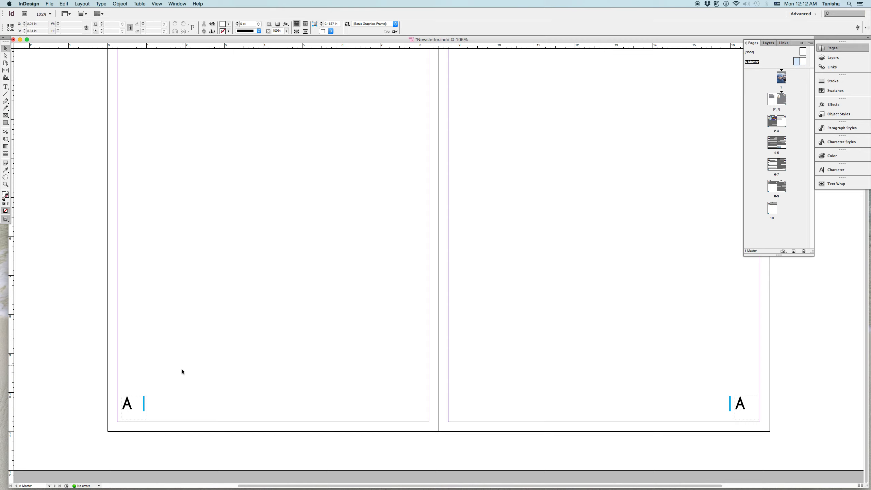
left_click(5, 87)
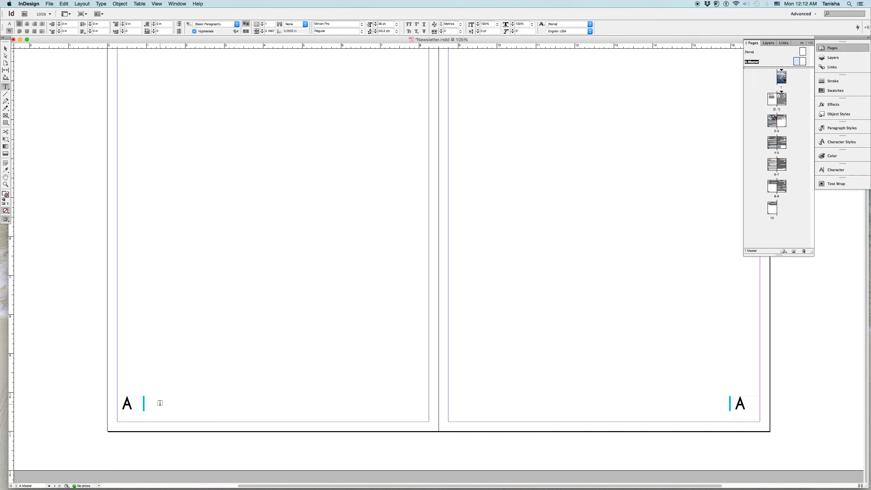
left_click_drag(156, 399, 245, 409)
left_click(847, 170)
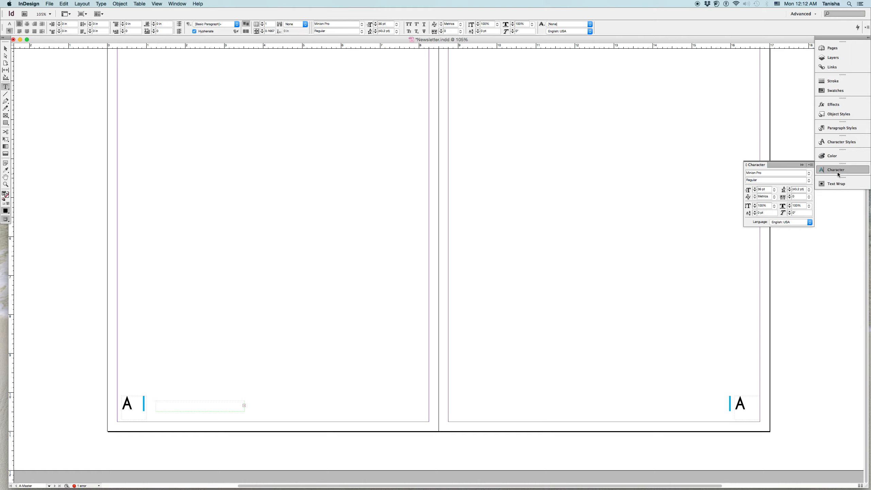
left_click(774, 190)
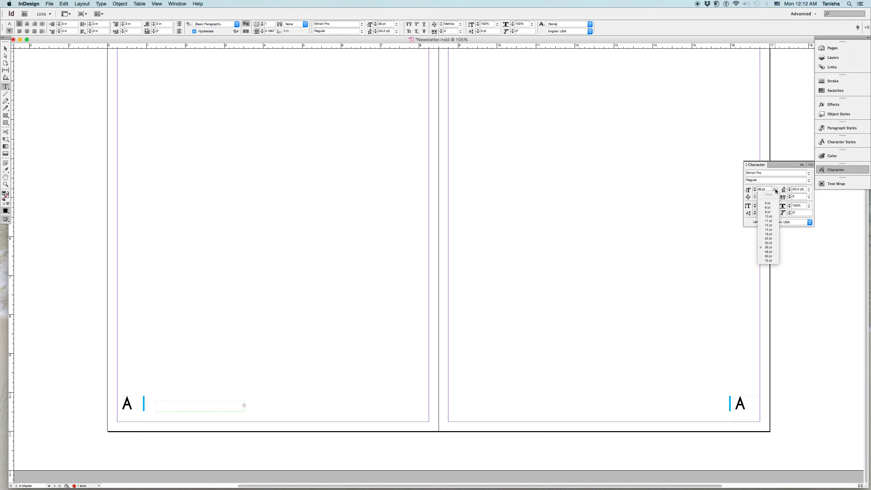
left_click(768, 230)
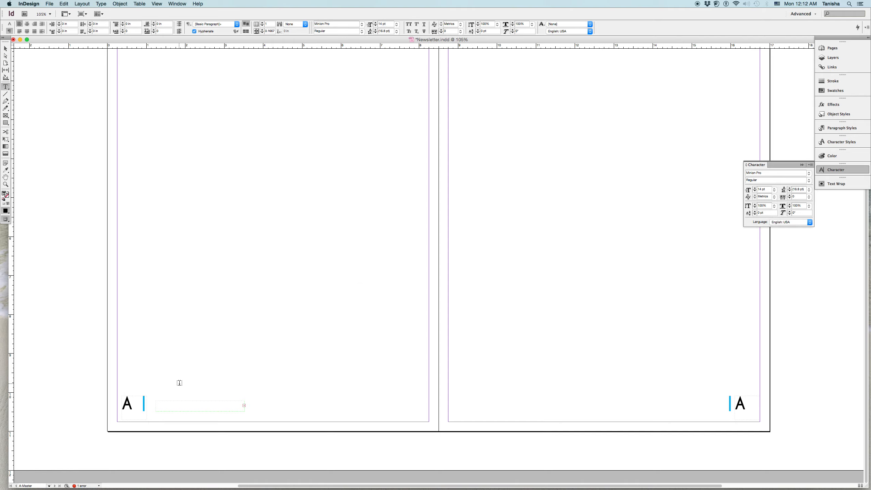
left_click(152, 400)
left_click(6, 49)
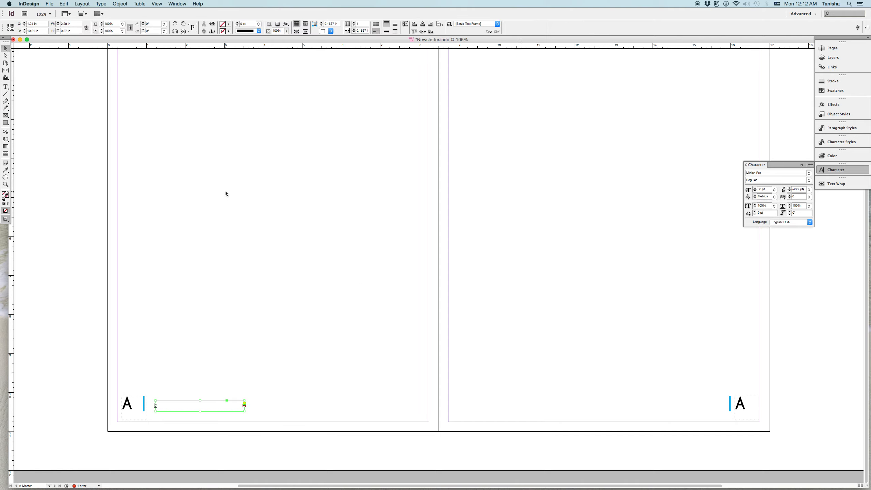
left_click(225, 194)
- Activate the Type tool for adding text on the A-Master spread
left_click(6, 86)
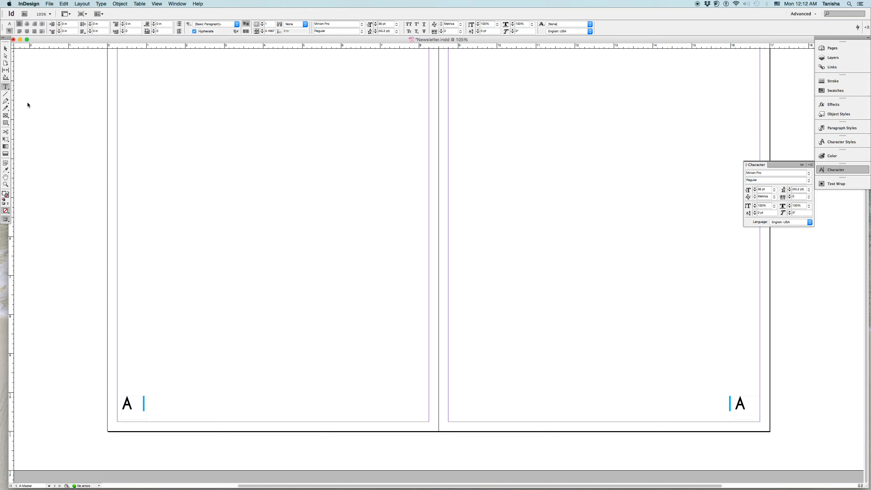